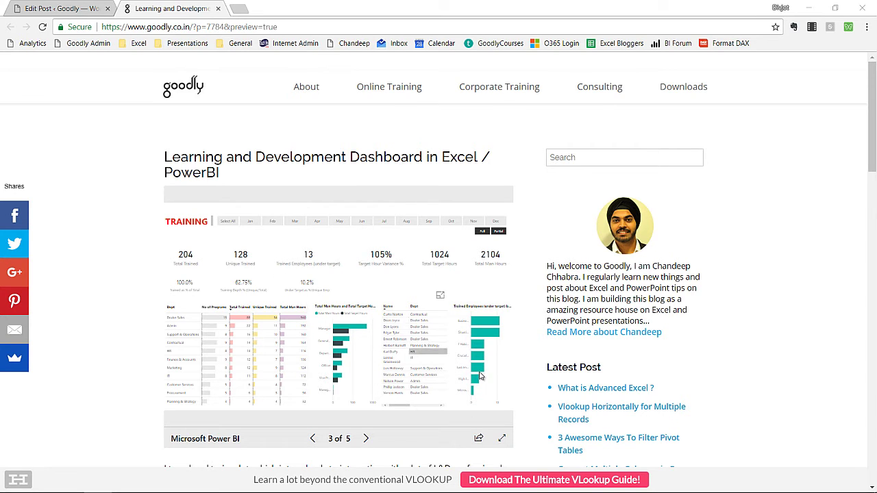
Step: Show the embedded Learning and Development report in full screen and go to its DB page
click(503, 439)
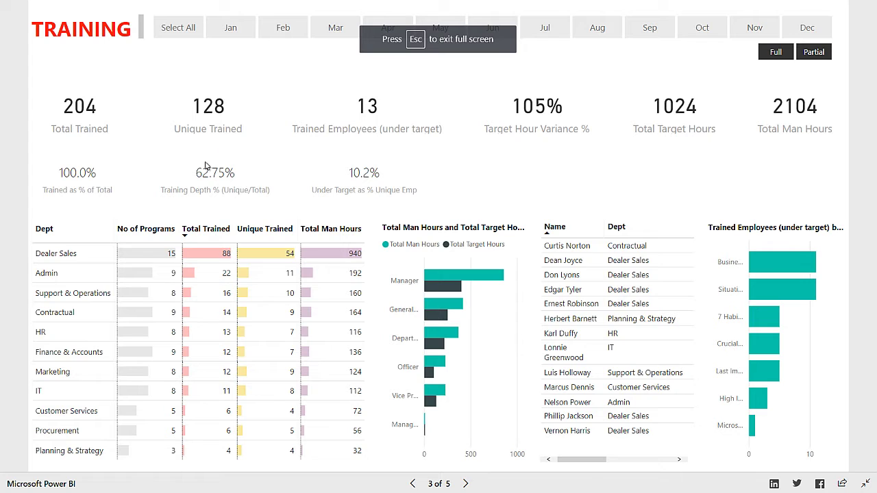
click(439, 483)
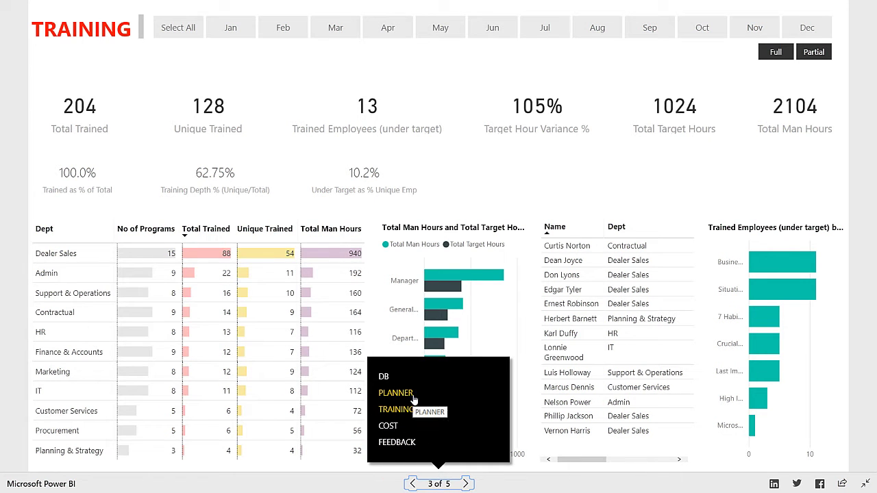
click(383, 377)
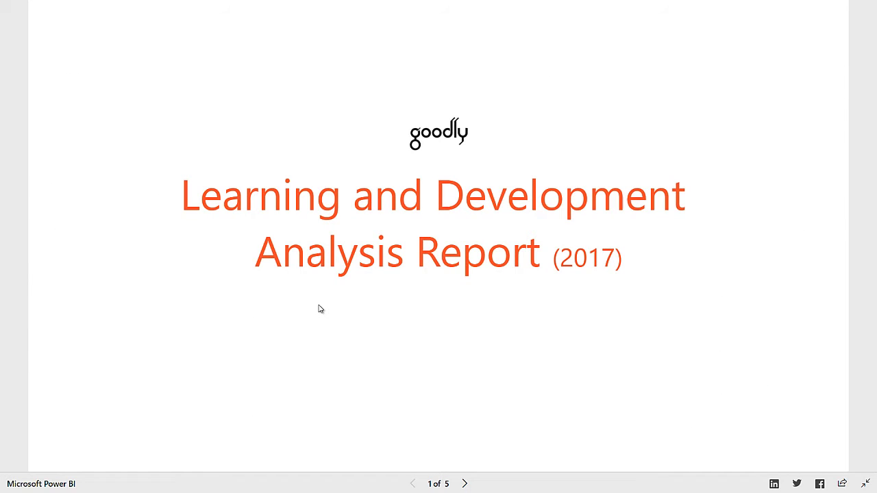
Step: Go to the report's PLANNER page and filter it to Jan, Feb and Mar together
click(432, 483)
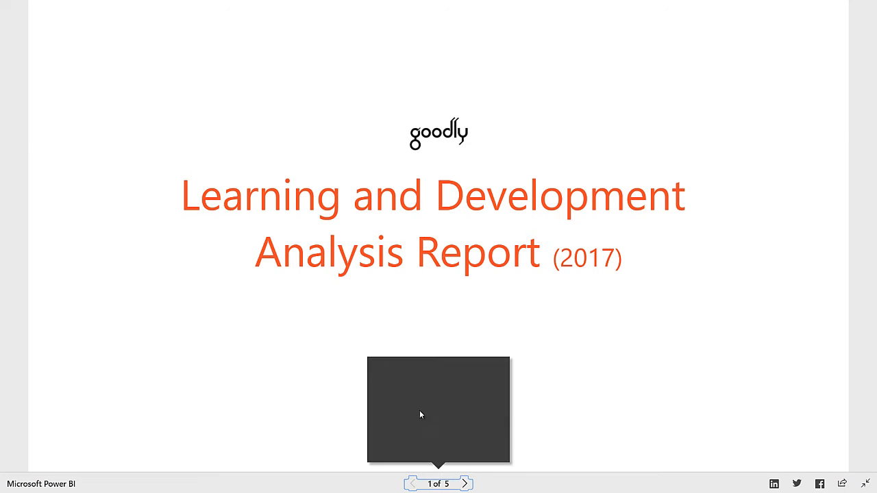
click(392, 394)
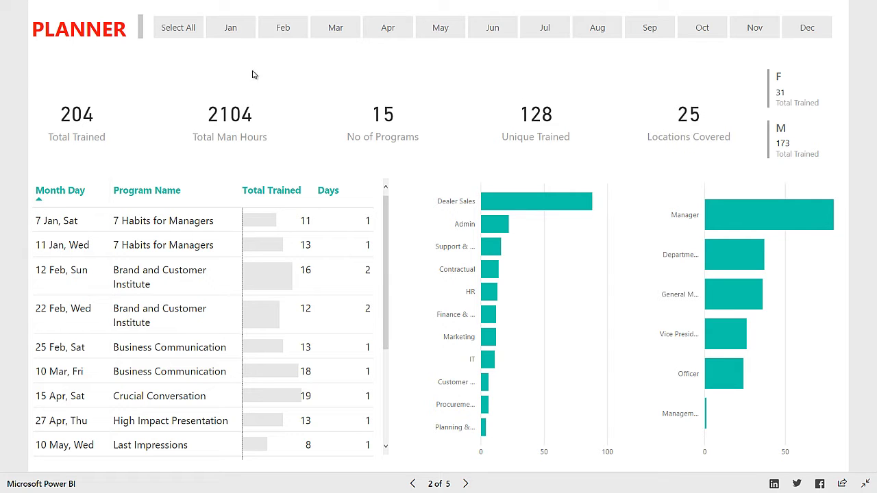
click(237, 33)
ctrl+click(284, 31)
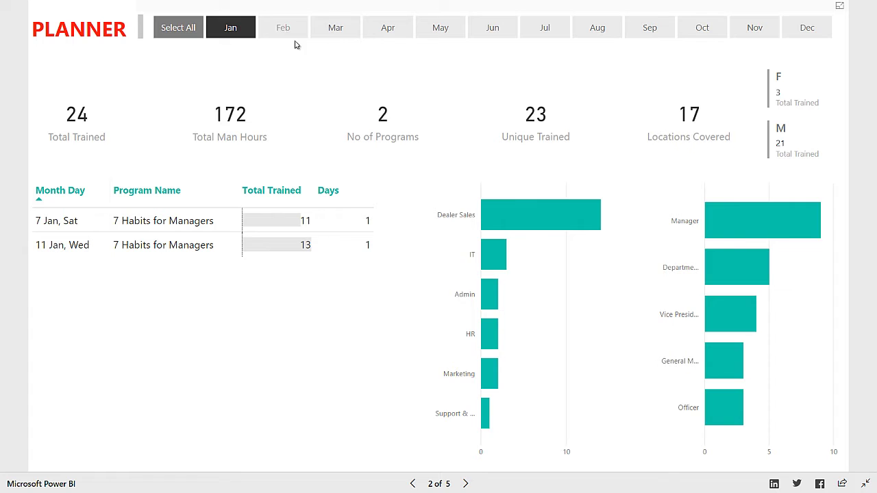
ctrl+click(335, 33)
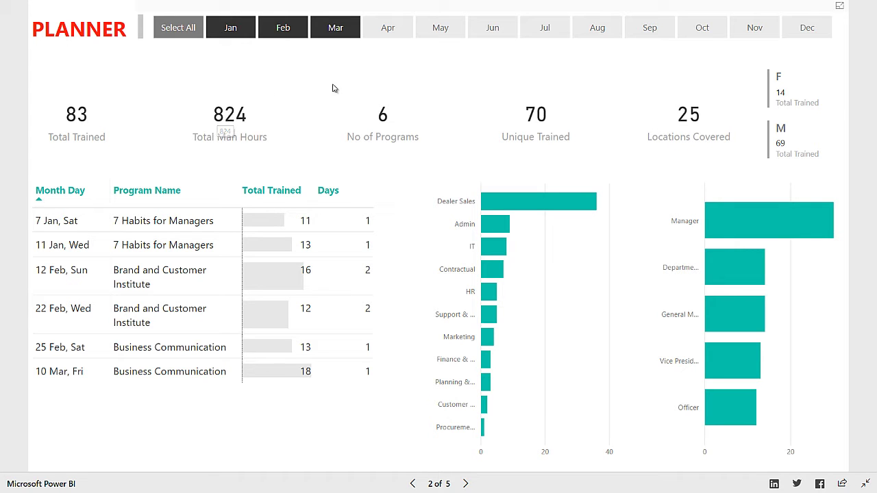
Step: Filter the planner by the Vice President bar and clear the month filter to cover all months
click(64, 293)
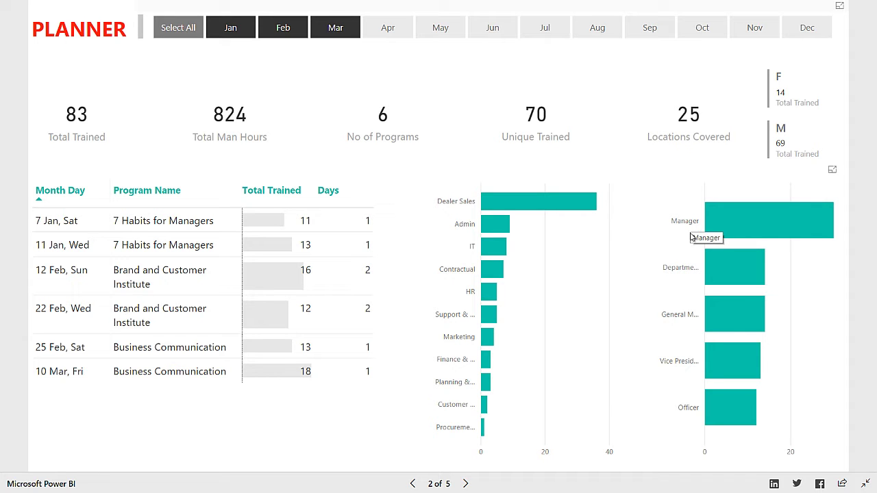
click(737, 360)
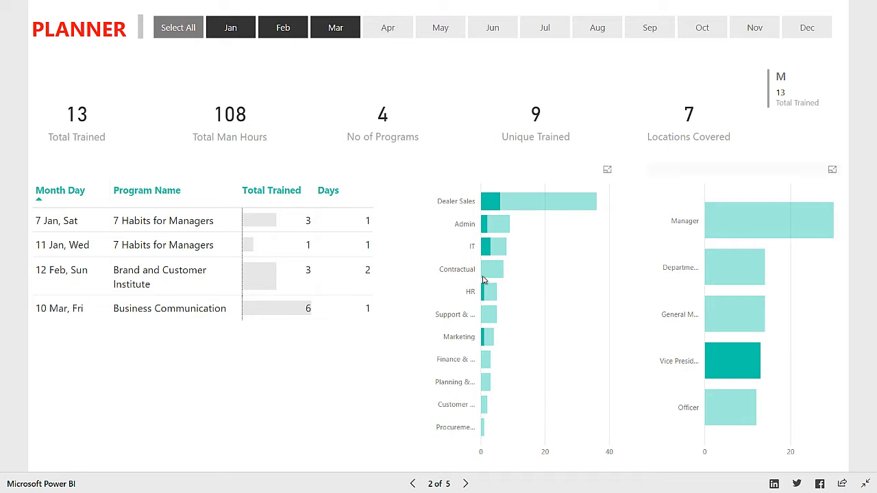
click(172, 32)
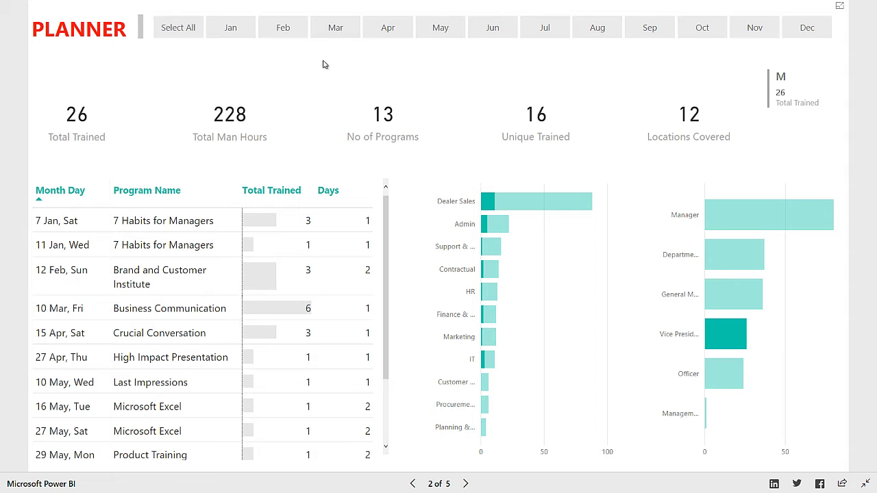
Step: Replace the Vice President selection with the HR bar in the department chart
click(728, 334)
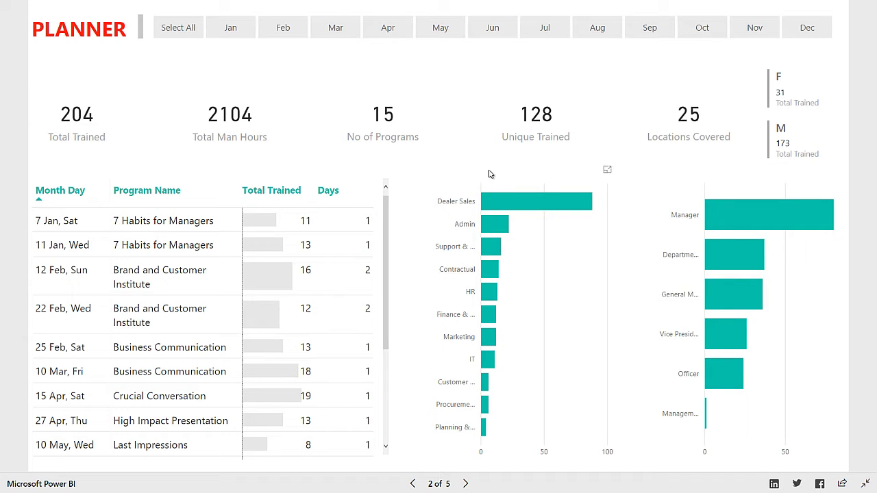
click(490, 294)
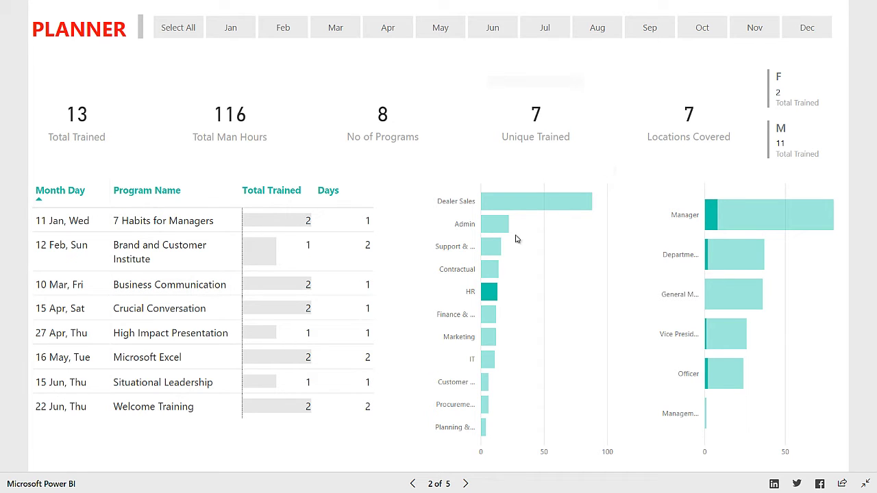
Step: Go to the TRAINING page and filter it to Partial only
click(441, 485)
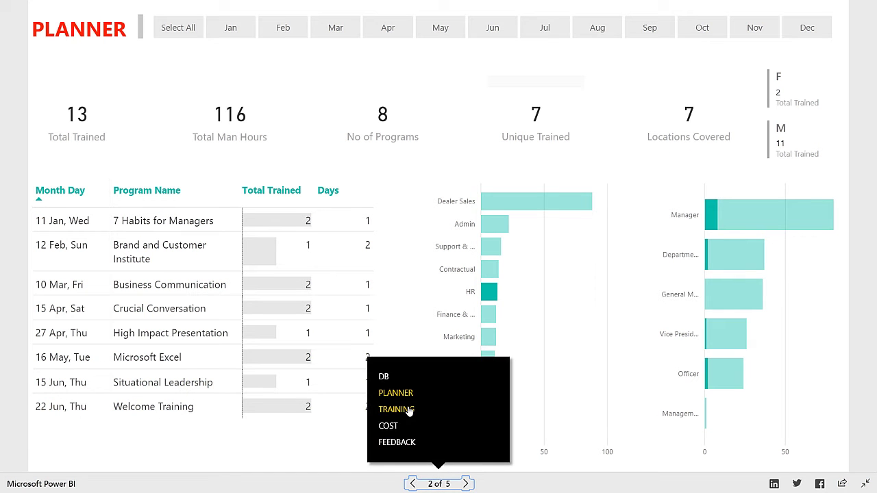
click(398, 409)
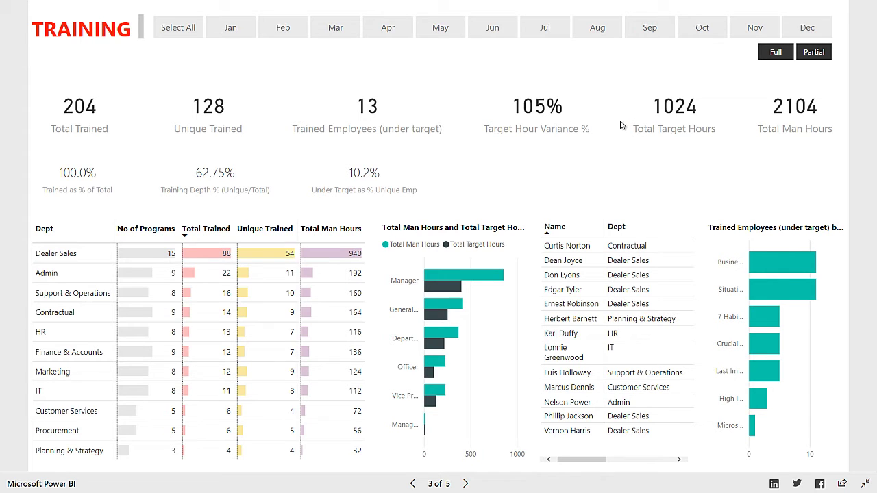
click(815, 54)
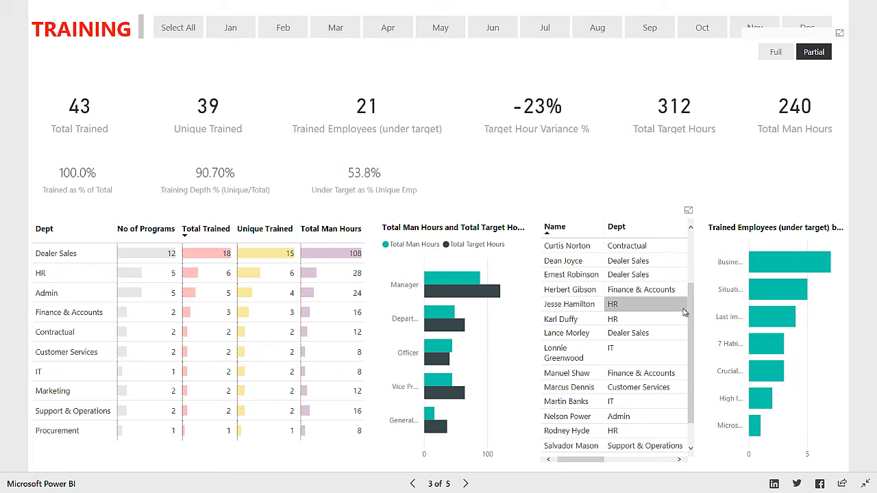
Step: Look through the under-target employee list, isolate the second employee's figures and clear that selection
scroll(689, 328, down, 2)
scroll(693, 346, up, 3)
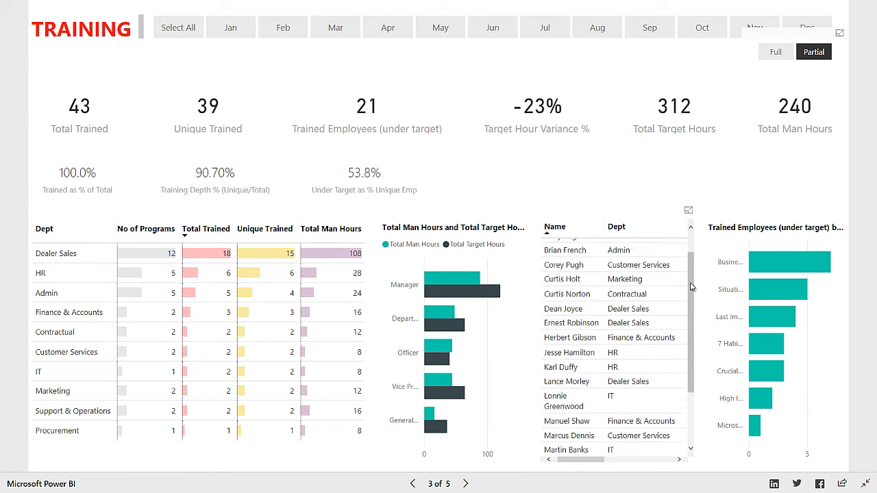
scroll(695, 365, down, 3)
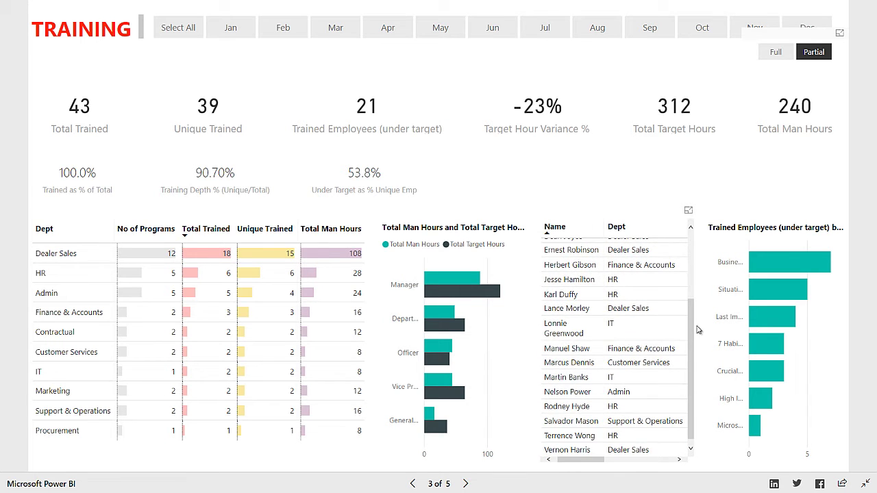
scroll(694, 336, up, 3)
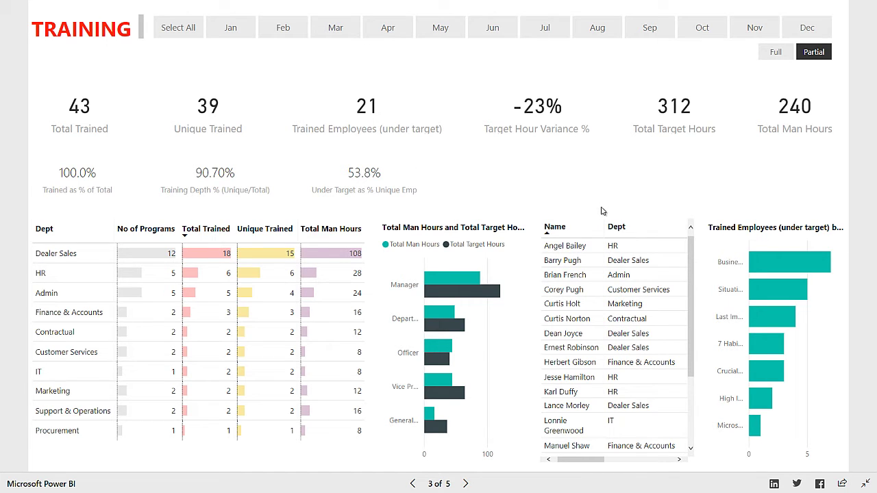
click(558, 264)
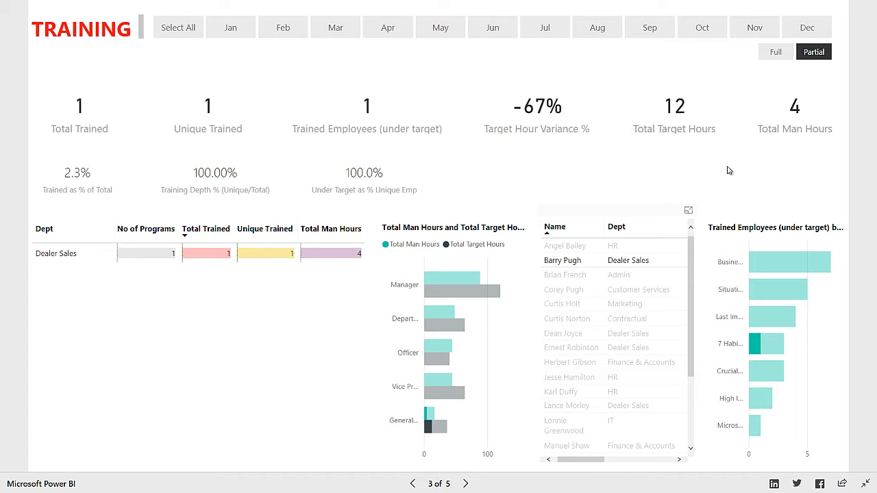
mouse_move(750, 344)
click(570, 265)
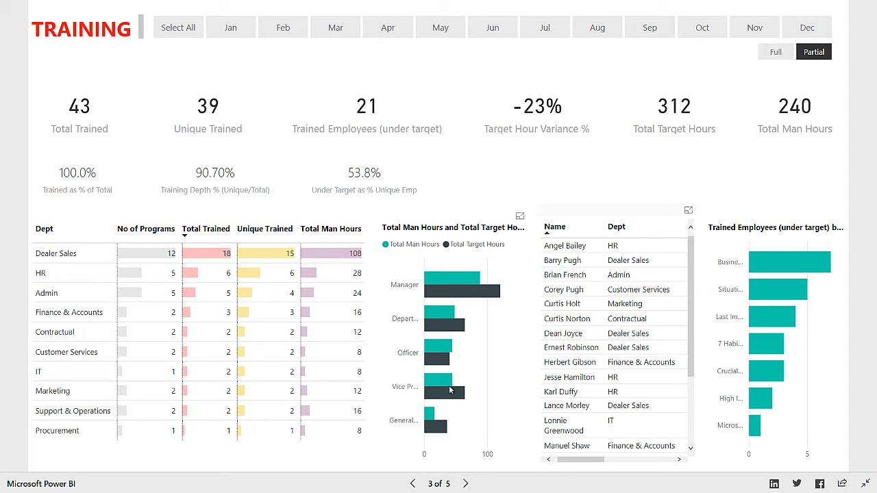
Step: Filter the training figures by the Vice President bars in the man-hours chart, and go to the COST page
click(446, 394)
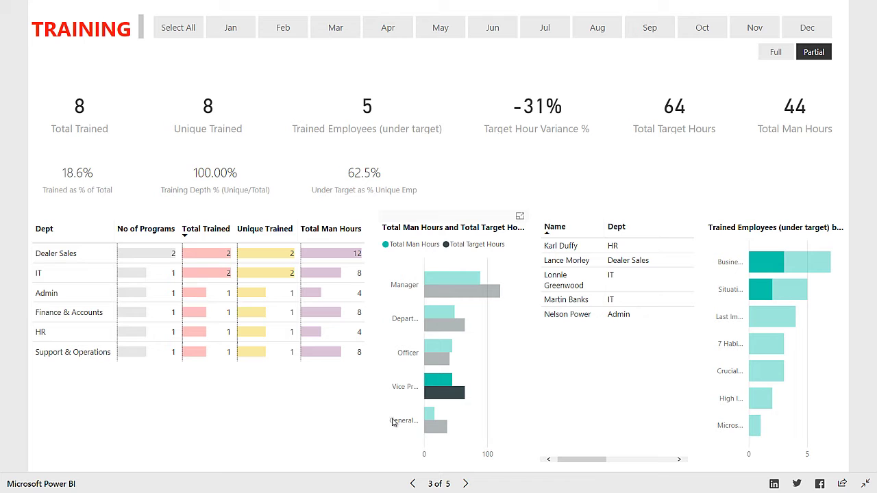
click(433, 484)
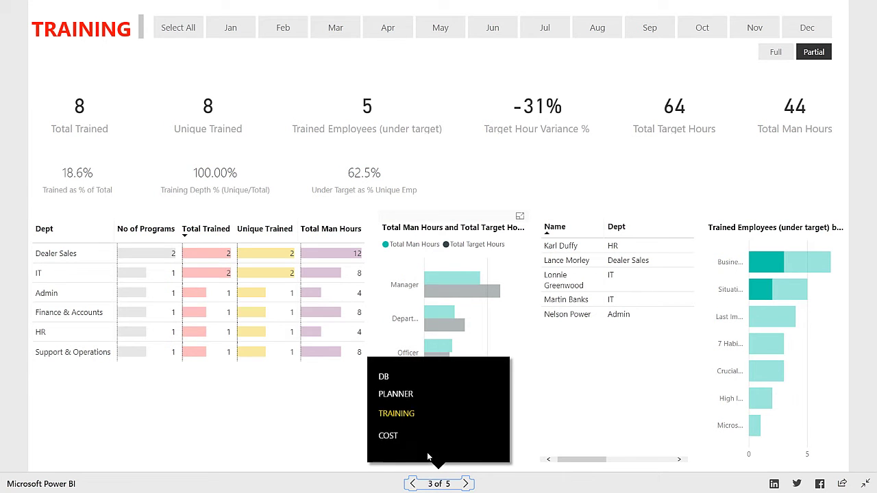
click(387, 427)
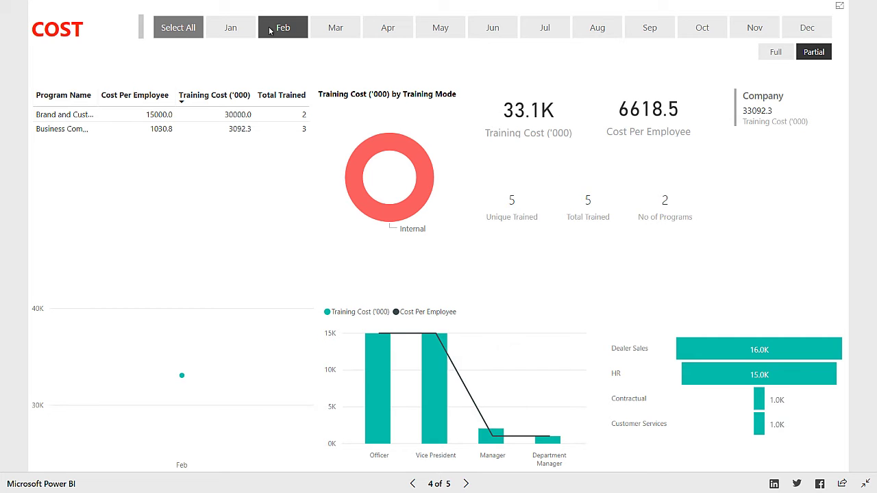
Step: Clear the cost page's month filter and include both Full and Partial
click(178, 27)
click(178, 28)
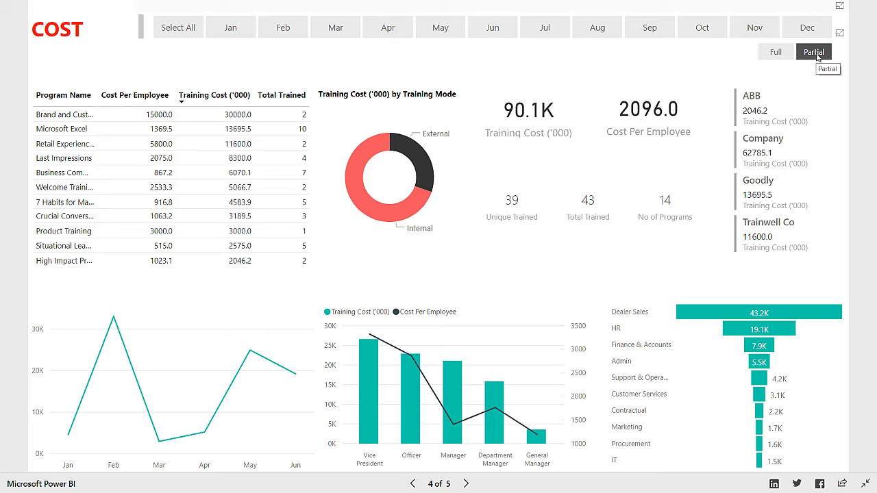
click(777, 55)
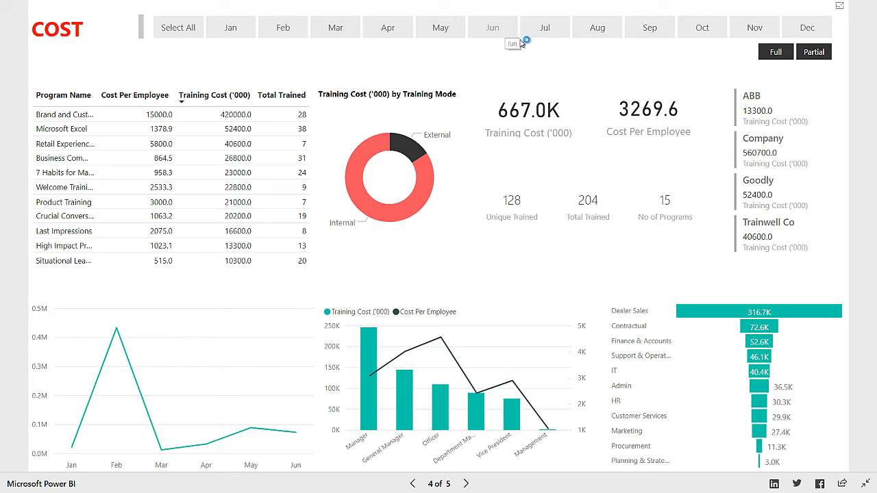
Step: Try filtering the cost page to Jul and clear the month filter again
click(558, 31)
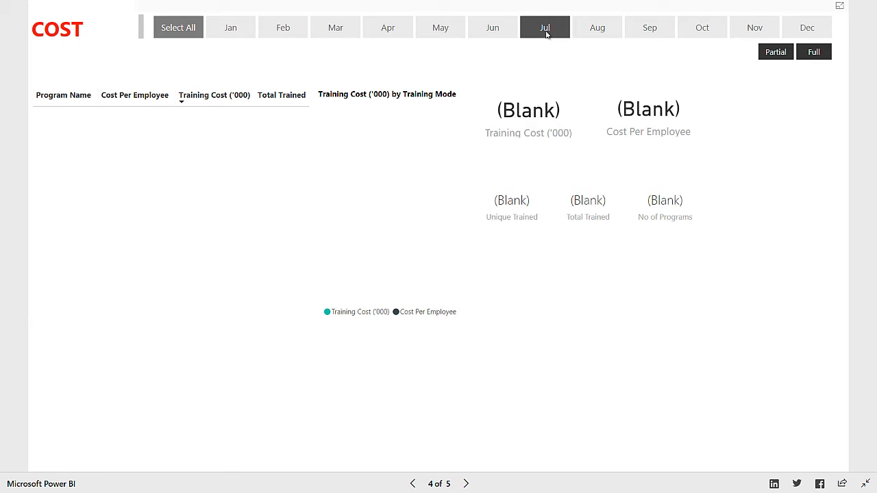
click(191, 27)
click(191, 27)
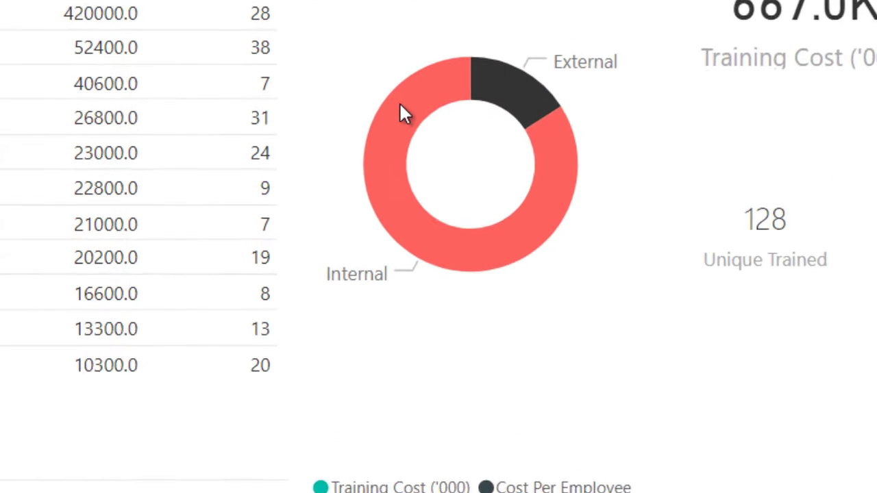
Step: Inspect the monthly training cost trend, and filter the cost page to Feb and Partial only
mouse_move(360, 152)
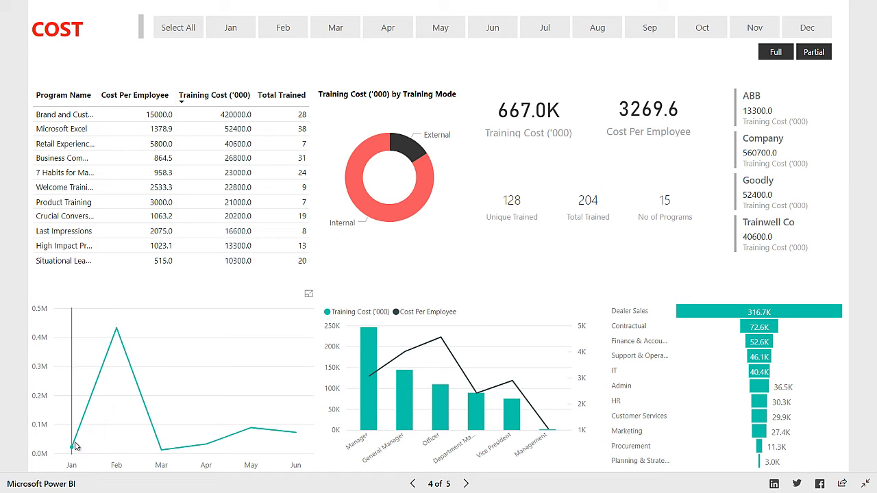
mouse_move(75, 438)
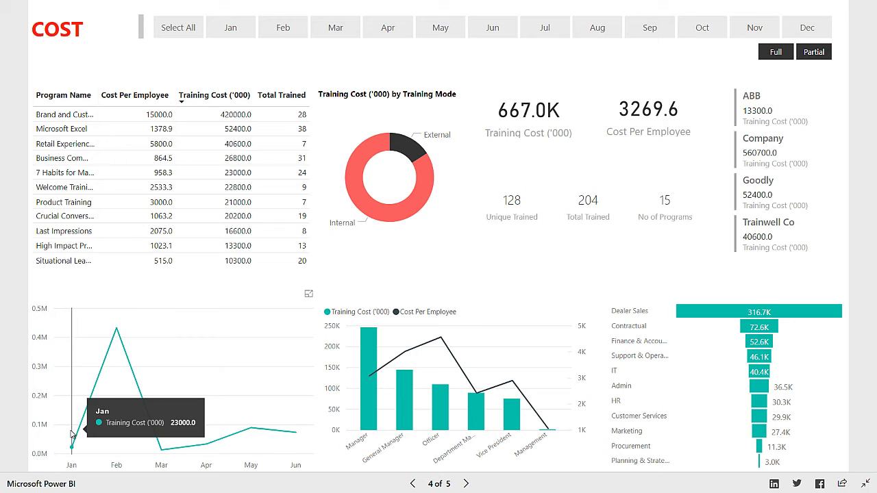
mouse_move(108, 375)
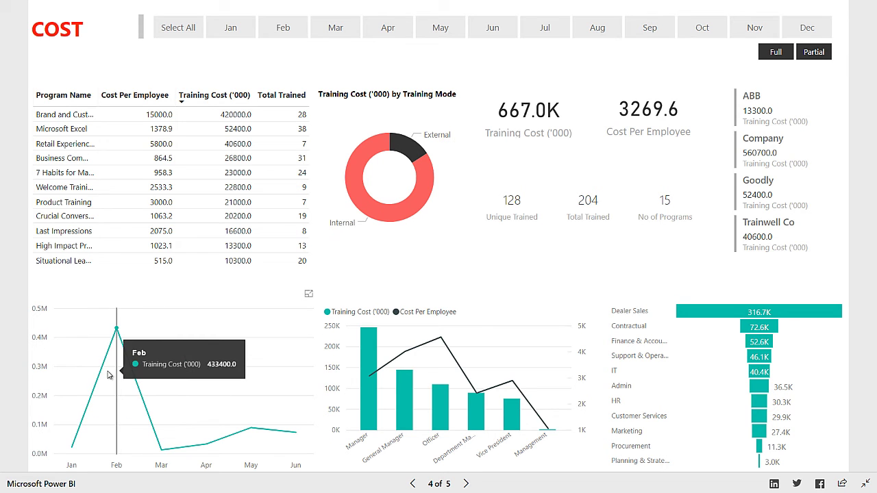
mouse_move(268, 423)
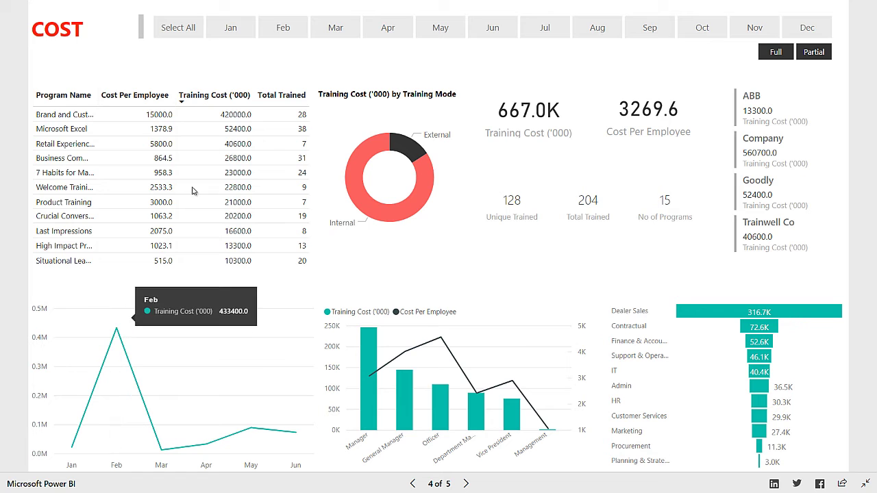
click(283, 28)
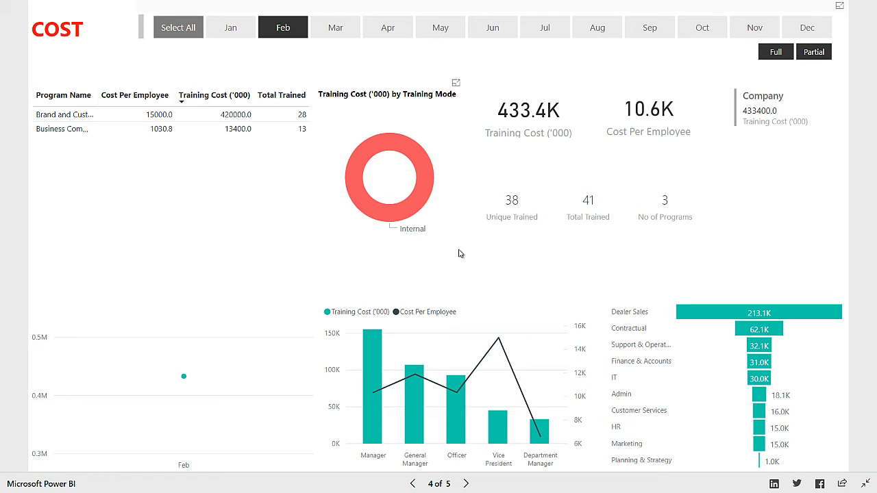
click(813, 54)
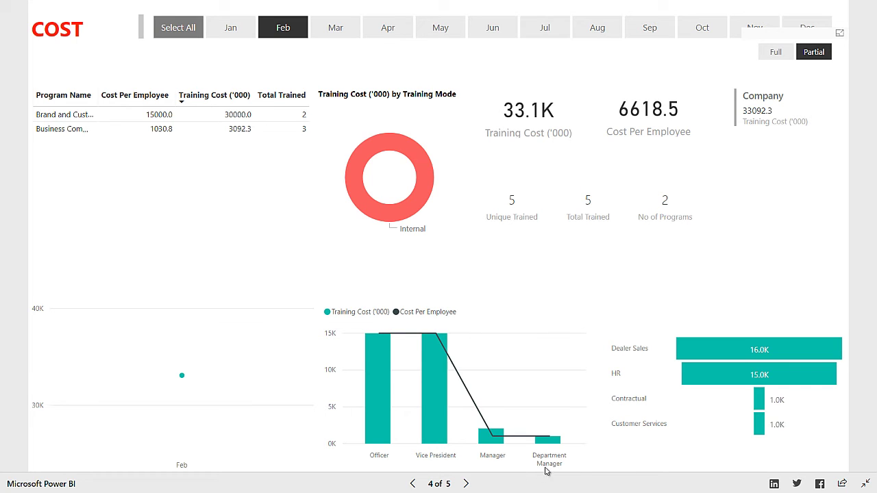
Step: Return to the TRAINING page of the report
click(442, 485)
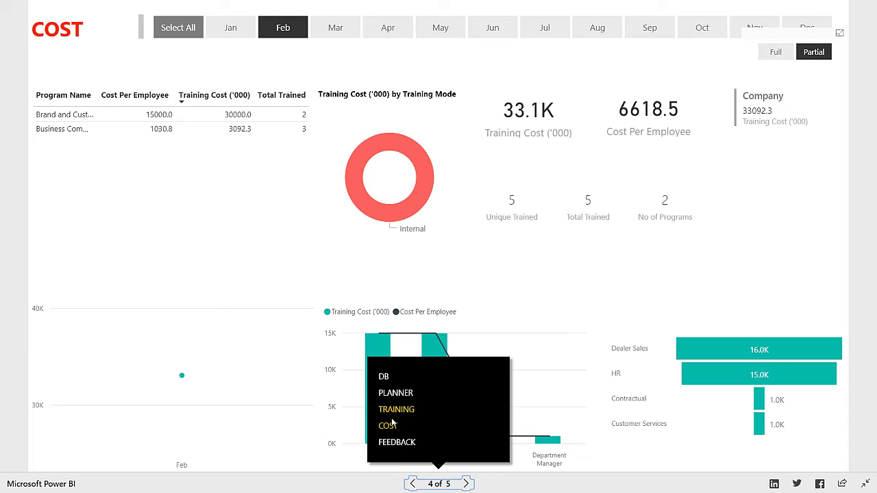
click(393, 410)
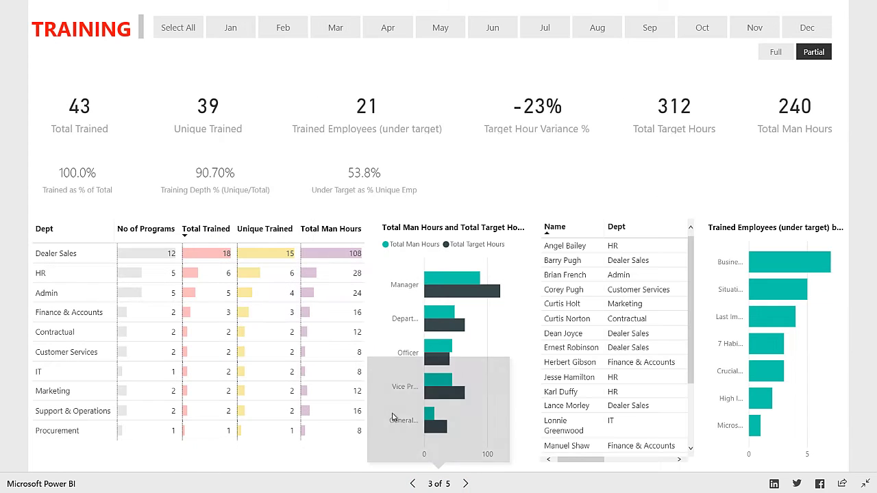
Step: Open the FEEDBACK page of the report and examine the external and internal averages by organisation
click(433, 485)
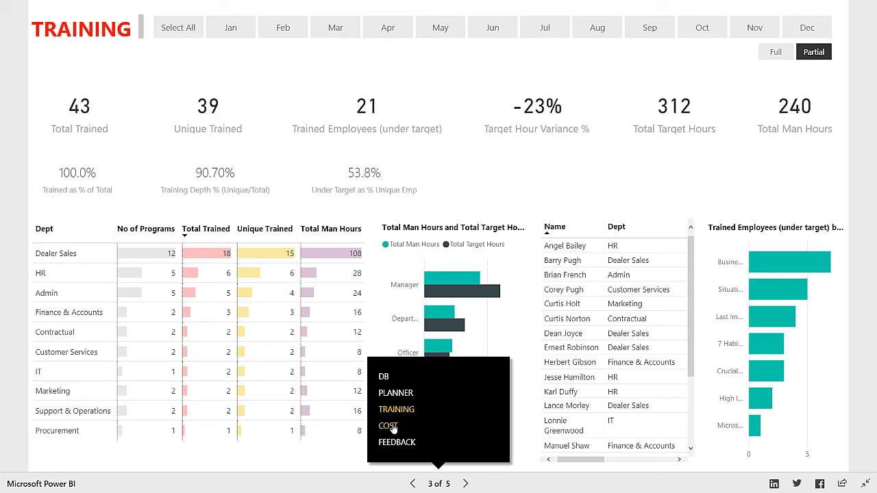
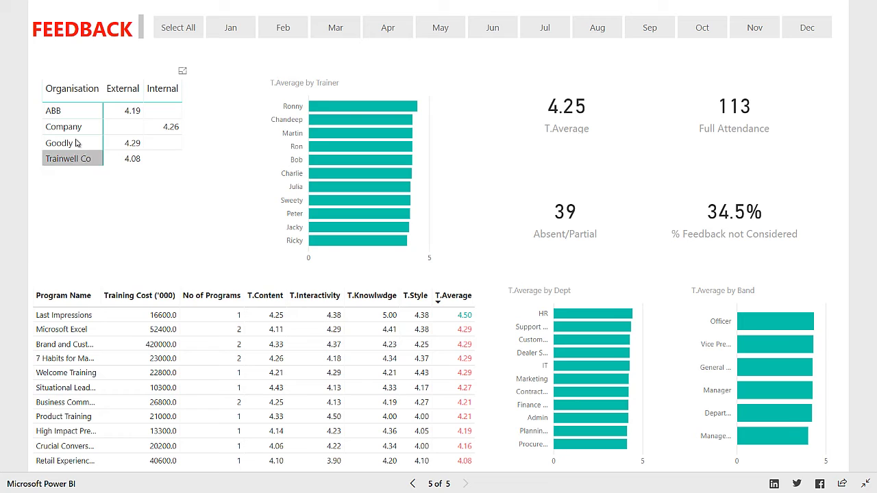
click(100, 92)
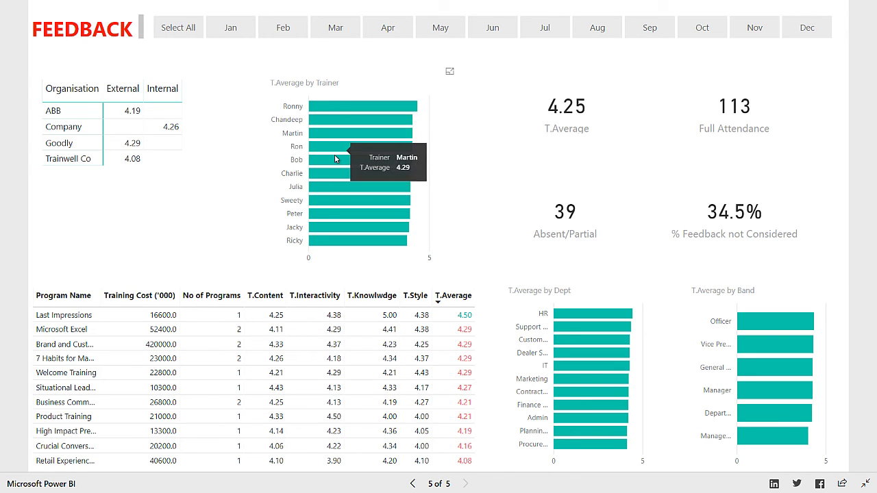
Step: Filter the FEEDBACK page by the second trainer in the T.Average by Trainer chart and clear that filter again
click(323, 122)
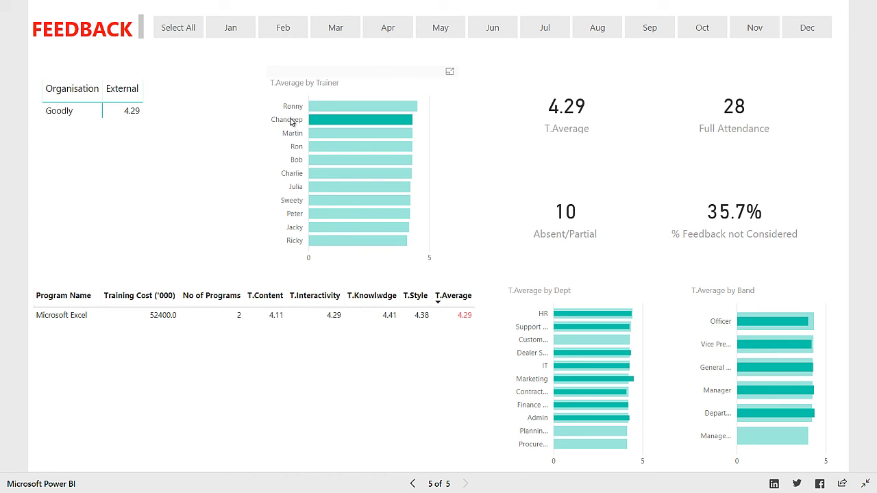
click(331, 123)
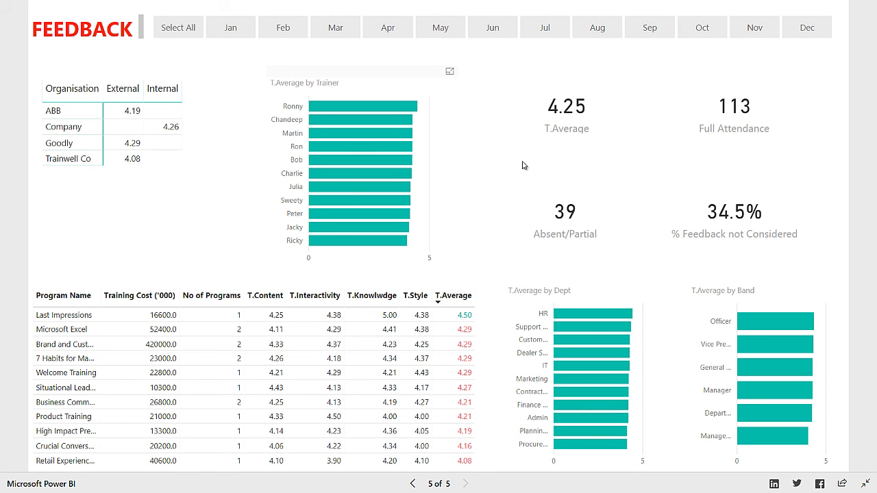
Step: Revisit the PLANNER page of the report and continue to the TRAINING page
click(445, 483)
click(405, 395)
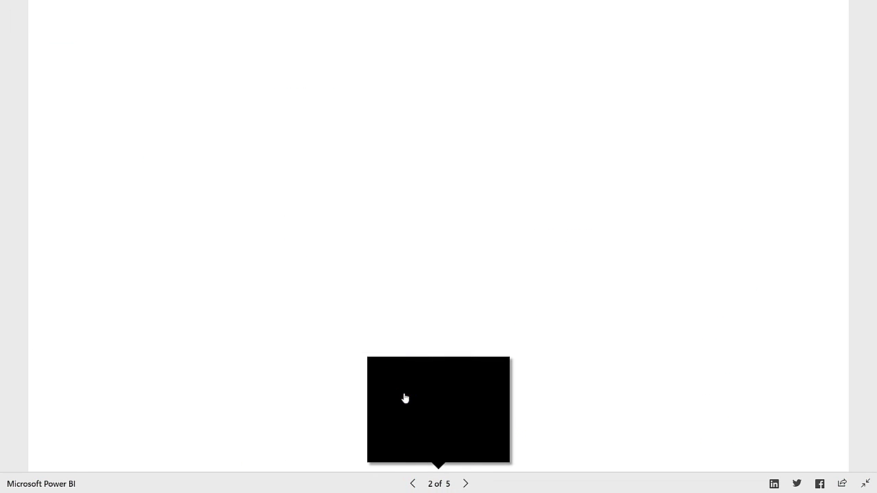
click(442, 484)
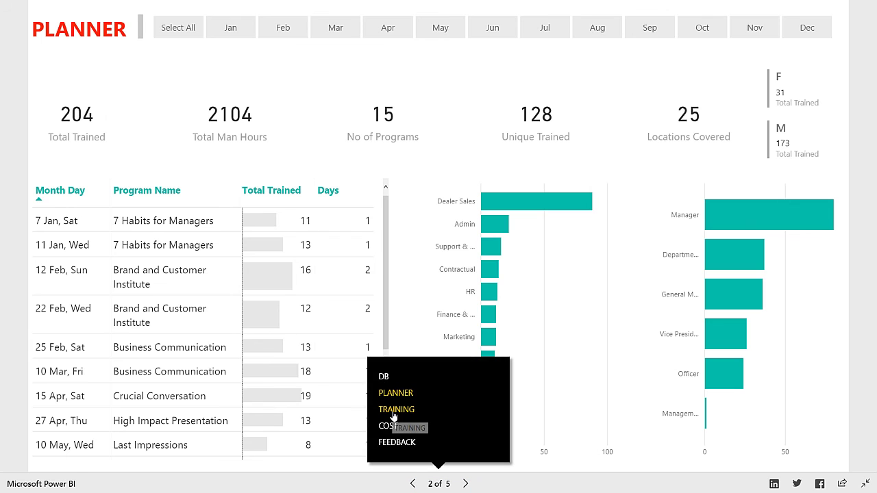
click(394, 411)
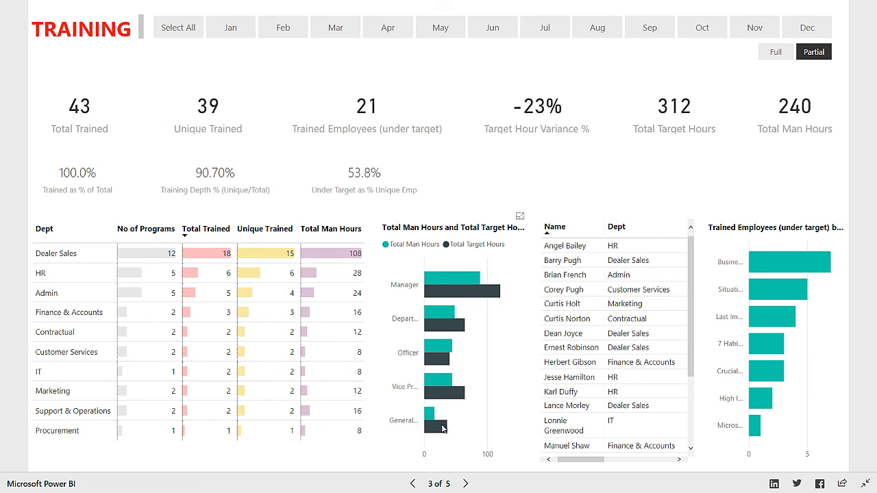
Step: Revisit the COST page of the report and continue to the FEEDBACK page
click(440, 485)
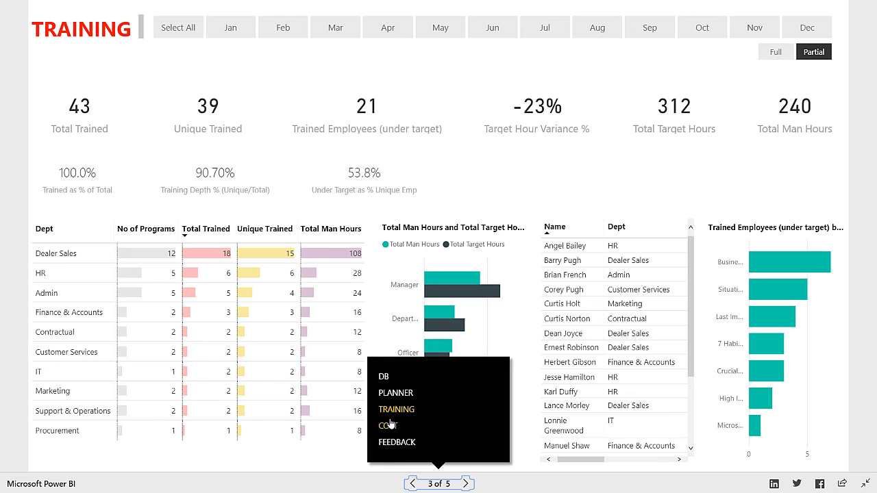
click(389, 428)
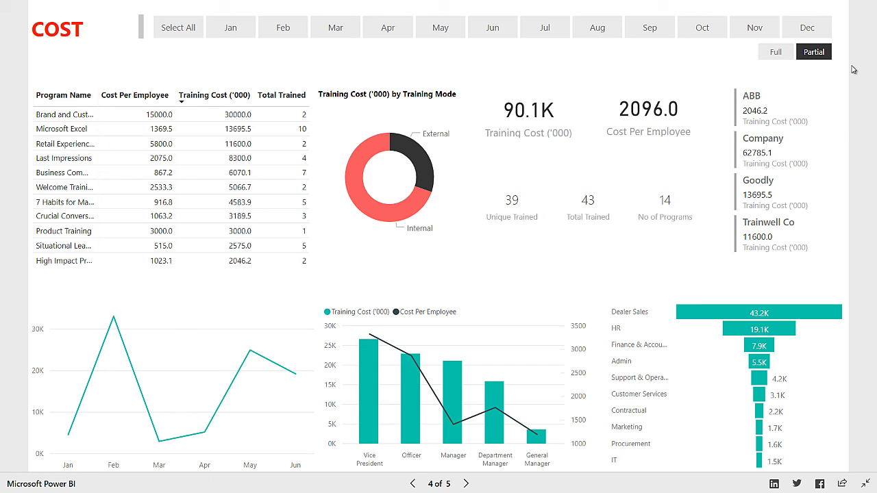
click(438, 483)
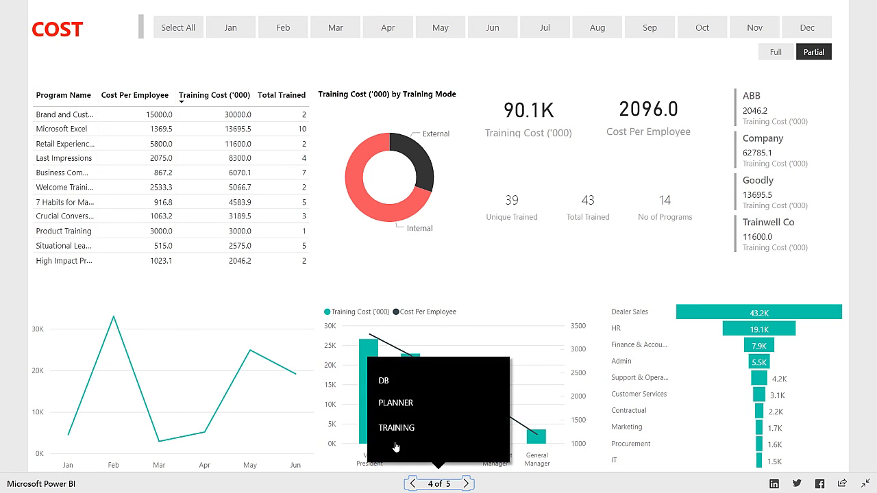
click(397, 454)
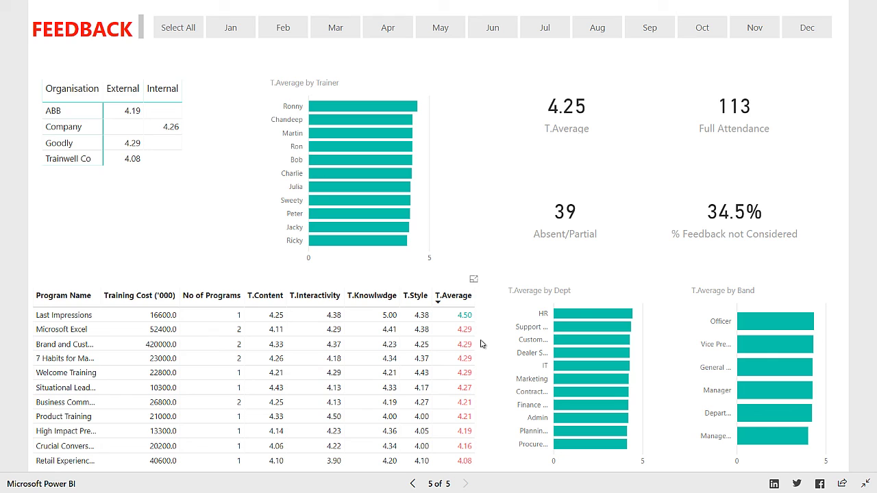
Step: Return from the FEEDBACK page to the COST page of the report
mouse_move(560, 354)
click(440, 483)
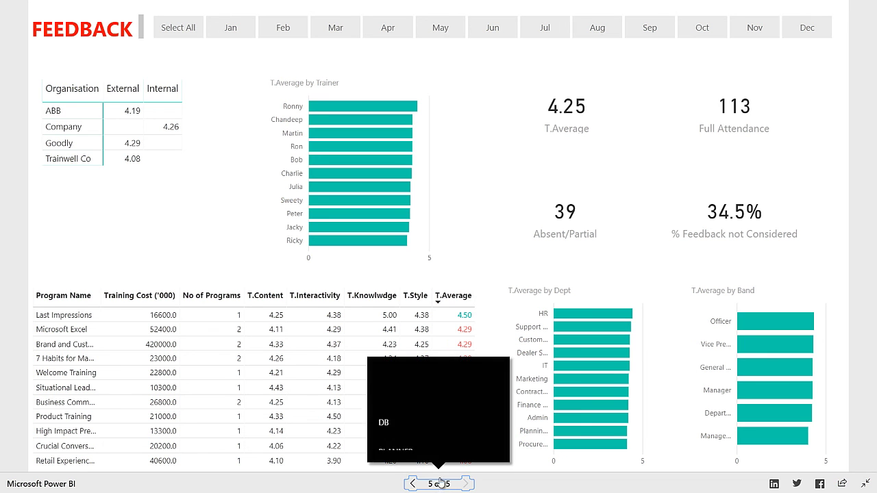
click(388, 425)
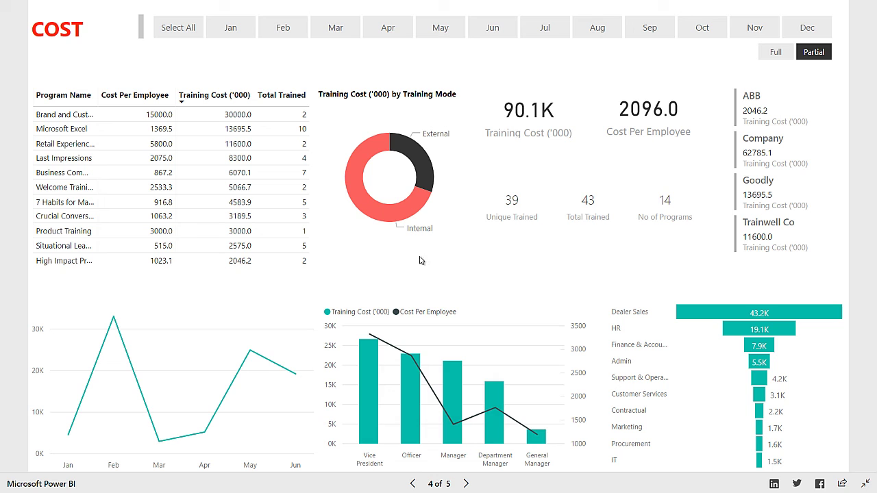
Step: Filter the COST page by External in the Training Mode donut chart and clear that filter again
click(422, 158)
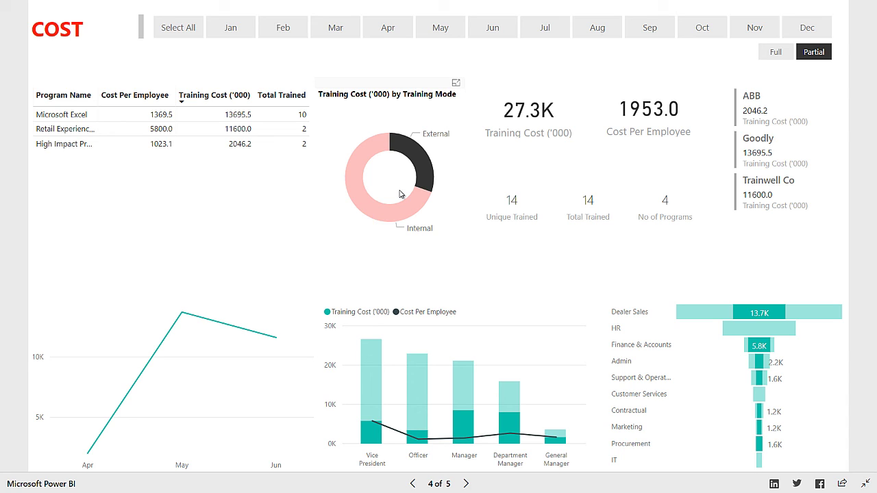
click(430, 163)
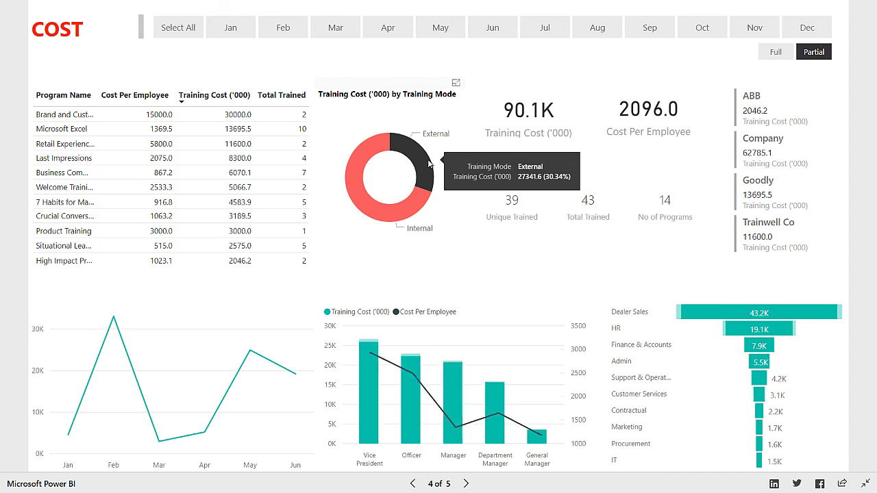